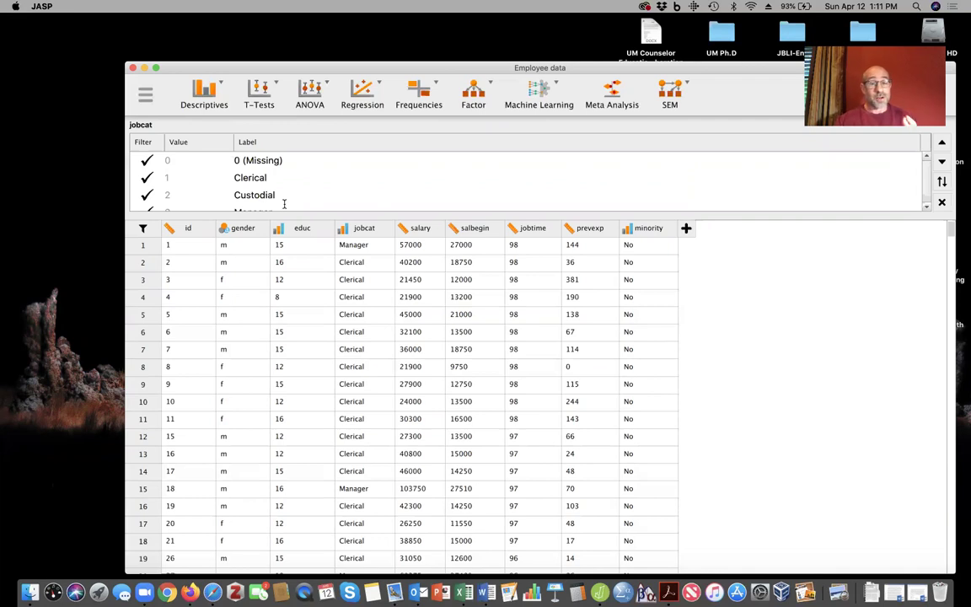
- Filter jobcat to keep only Manager cases, excluding the missing, Clerical and Custodial categories
{"action": "scroll", "coordinate": [284, 203], "scroll_direction": "down", "scroll_amount": 1}
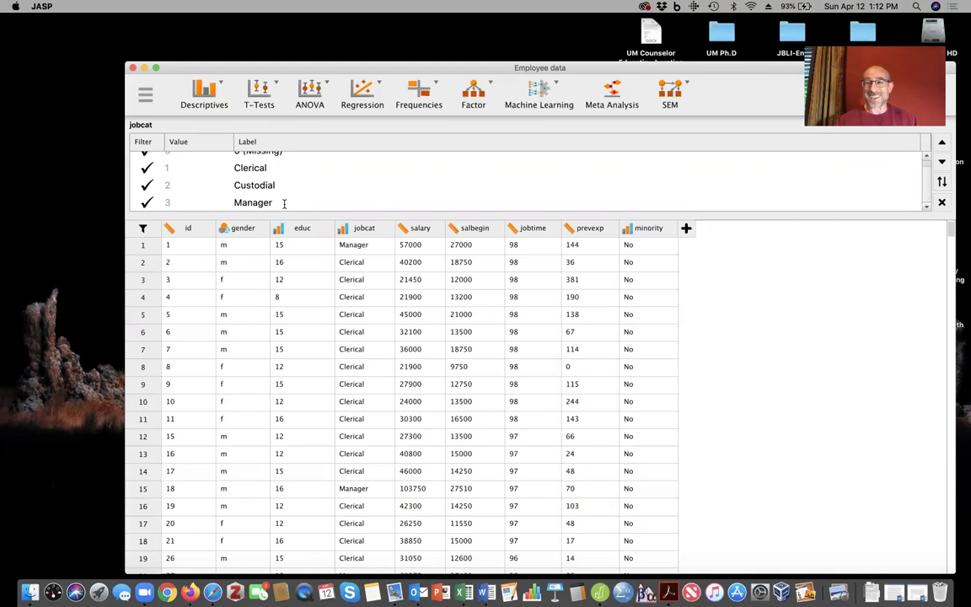
{"action": "scroll", "coordinate": [223, 156], "scroll_direction": "up", "scroll_amount": 2}
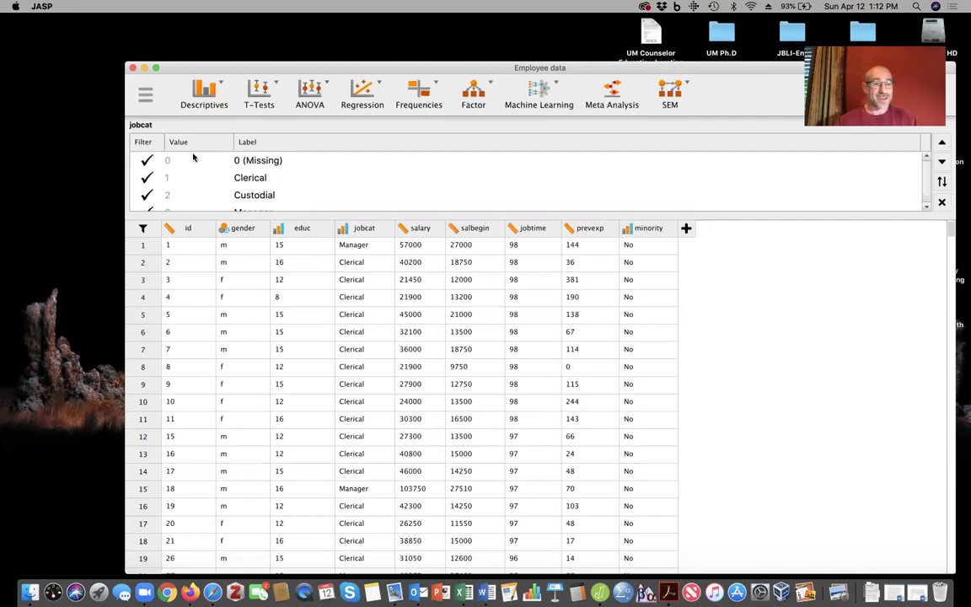
{"action": "left_click", "coordinate": [146, 160]}
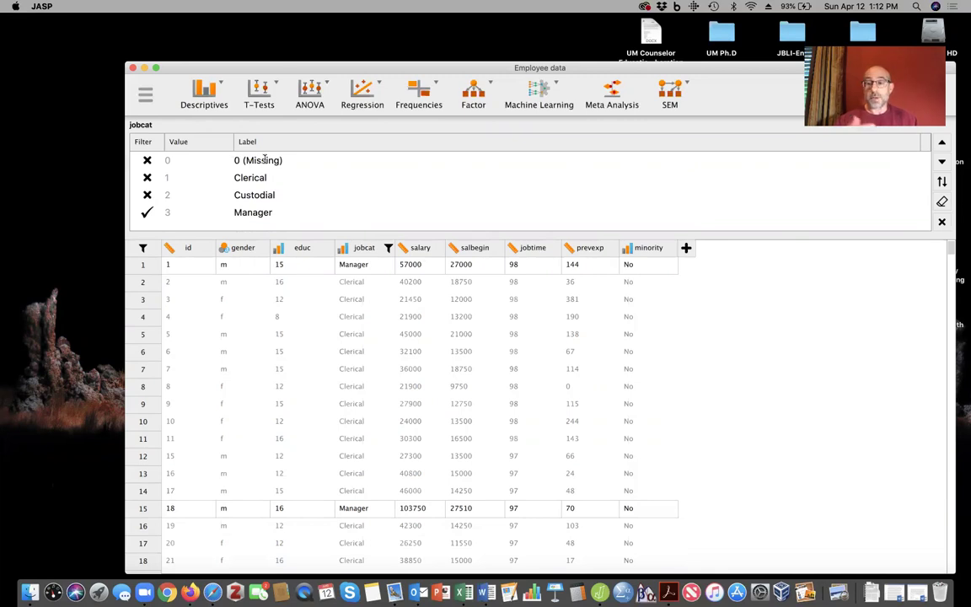
- Run a Descriptive Statistics analysis on the salbegin variable
{"action": "left_click", "coordinate": [200, 96]}
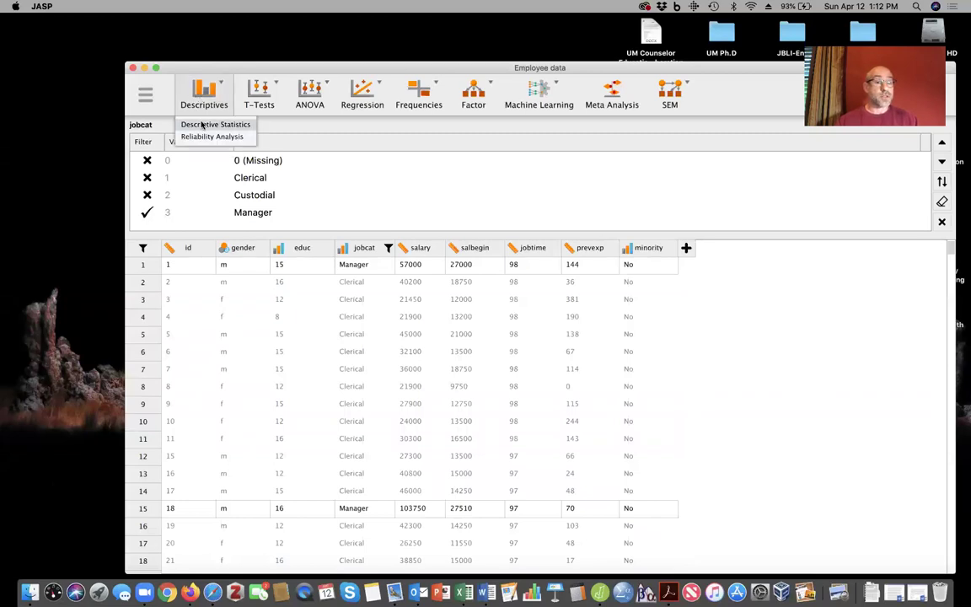
{"action": "left_click", "coordinate": [203, 125]}
{"action": "left_click", "coordinate": [170, 215]}
{"action": "left_click", "coordinate": [318, 169]}
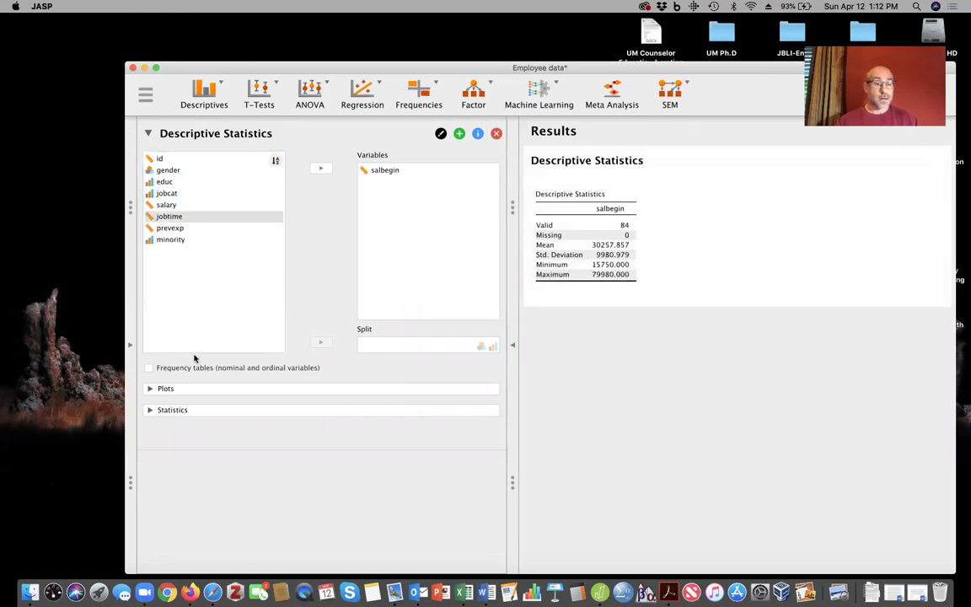
- Add boxplots with labelled outliers and Q-Q plots for salbegin to the descriptives output
{"action": "left_click", "coordinate": [150, 389]}
{"action": "left_click", "coordinate": [150, 456]}
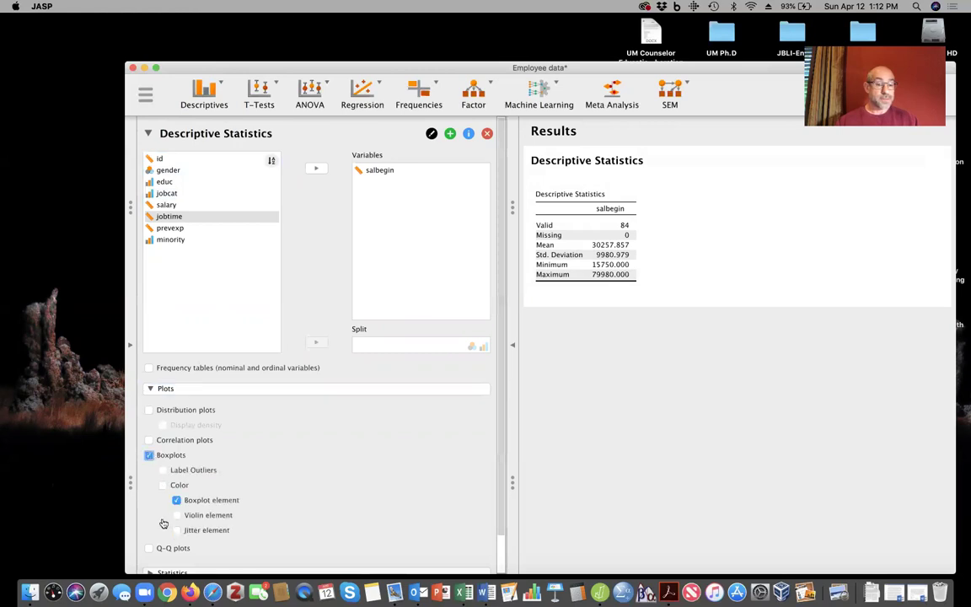
{"action": "left_click", "coordinate": [148, 549]}
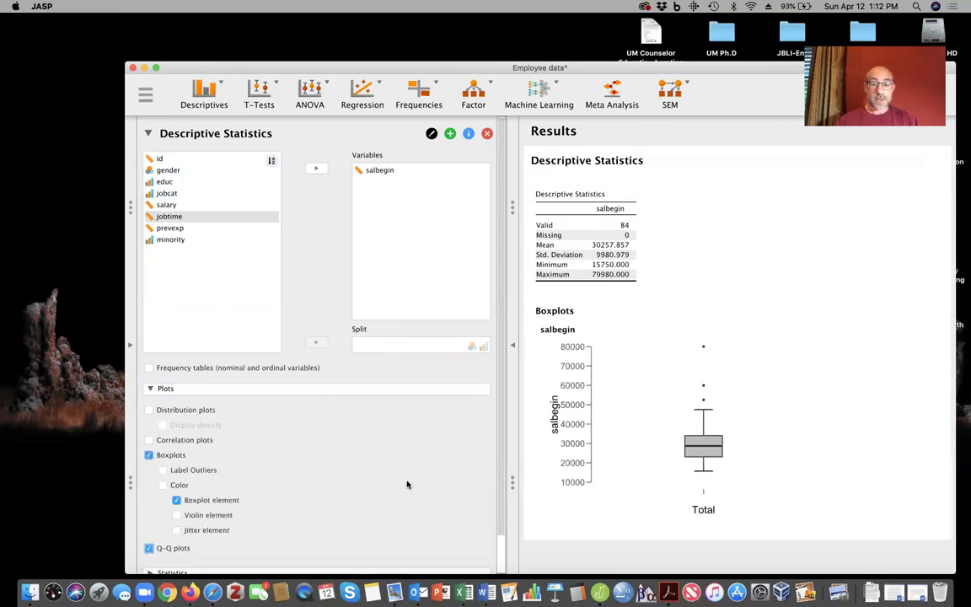
{"action": "scroll", "coordinate": [716, 388], "scroll_direction": "down", "scroll_amount": 5}
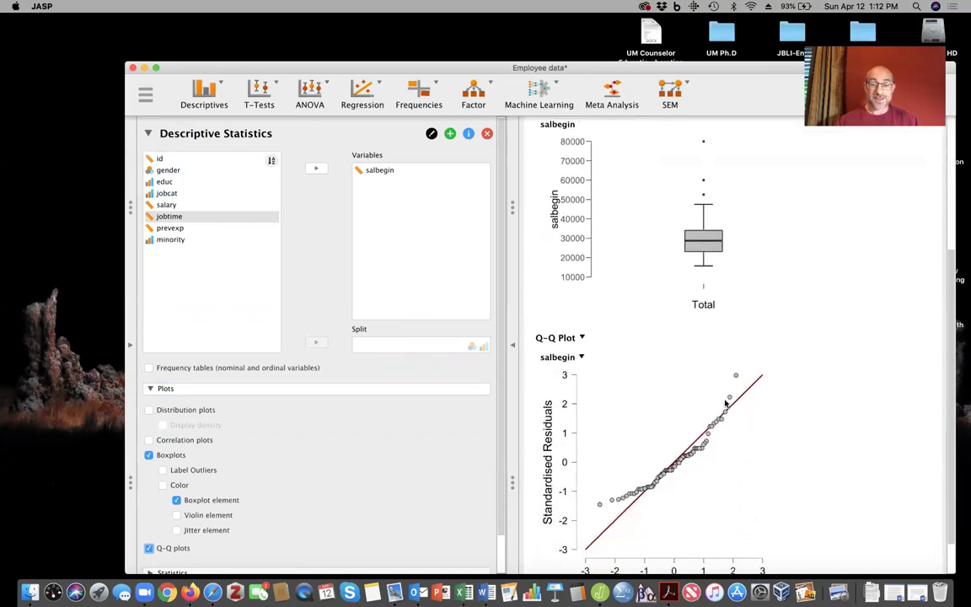
{"action": "scroll", "coordinate": [679, 472], "scroll_direction": "down", "scroll_amount": 2}
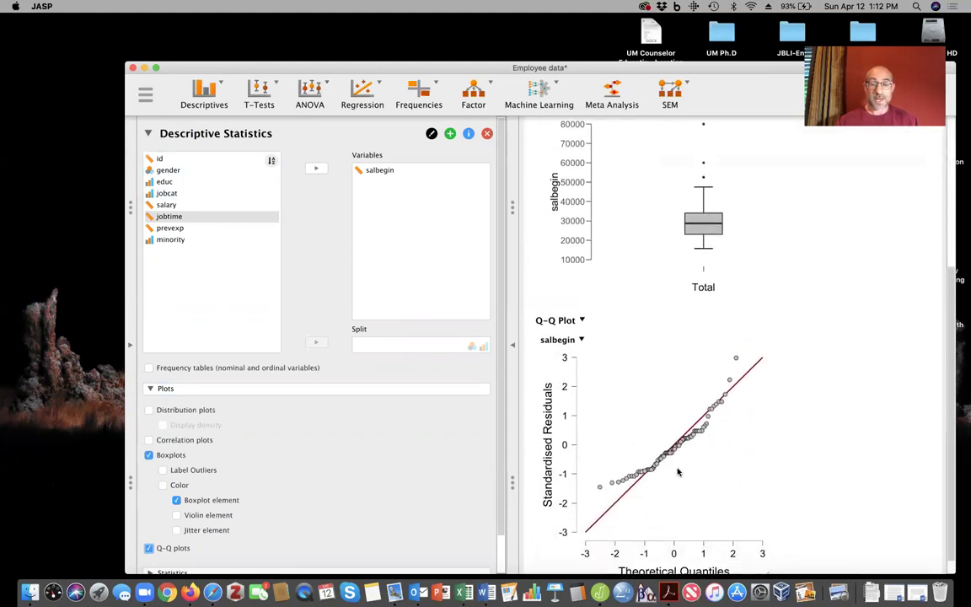
{"action": "scroll", "coordinate": [678, 472], "scroll_direction": "up", "scroll_amount": 2}
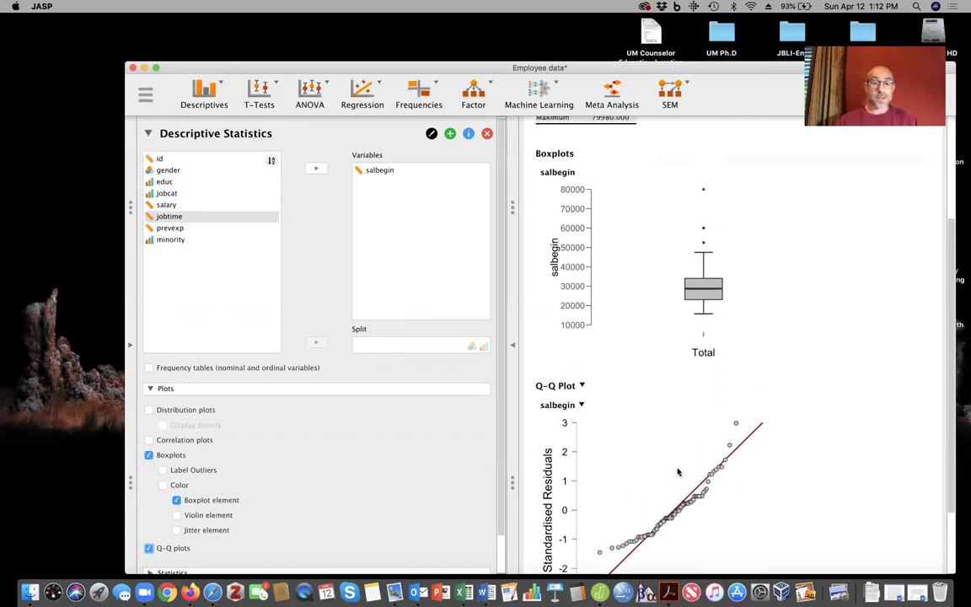
{"action": "left_click", "coordinate": [163, 470]}
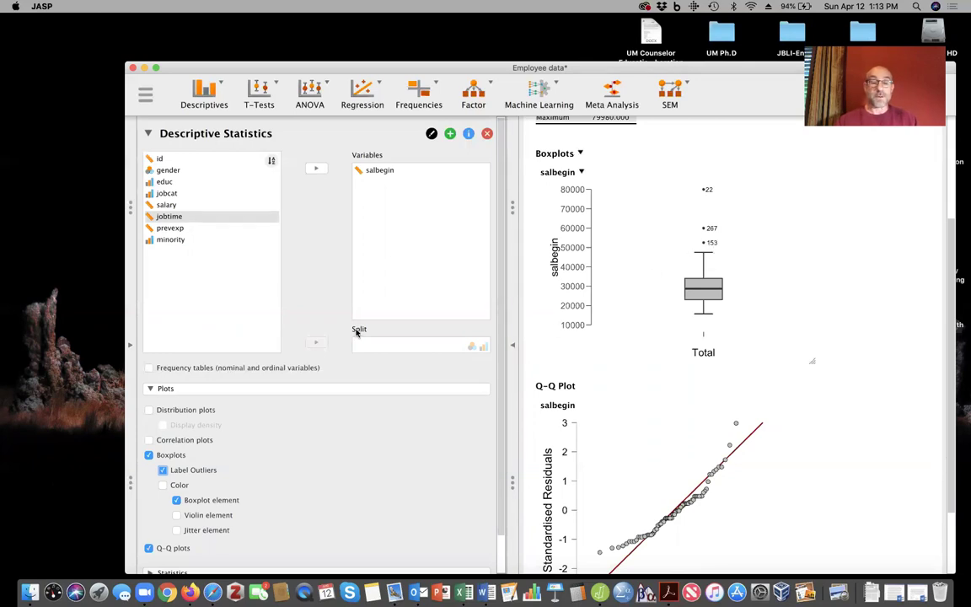
- Look up the salbegin values of the labelled outlier rows, such as row 153, in the data table
{"action": "left_click", "coordinate": [127, 317]}
{"action": "scroll", "coordinate": [229, 379], "scroll_direction": "down", "scroll_amount": 5}
{"action": "scroll", "coordinate": [296, 434], "scroll_direction": "down", "scroll_amount": 15}
{"action": "scroll", "coordinate": [296, 434], "scroll_direction": "down", "scroll_amount": 15}
{"action": "scroll", "coordinate": [296, 434], "scroll_direction": "down", "scroll_amount": 10}
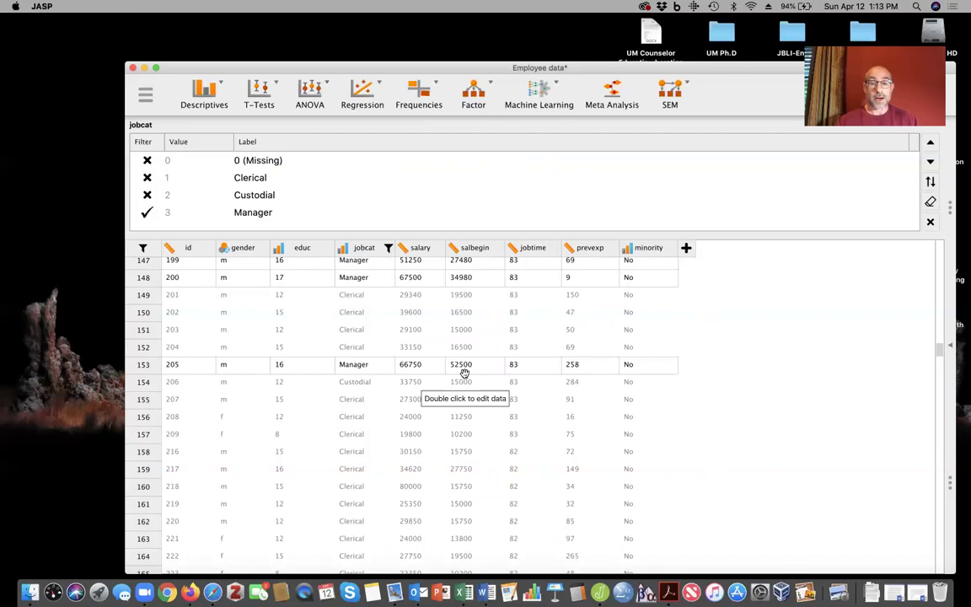
{"action": "scroll", "coordinate": [465, 372], "scroll_direction": "up", "scroll_amount": 20}
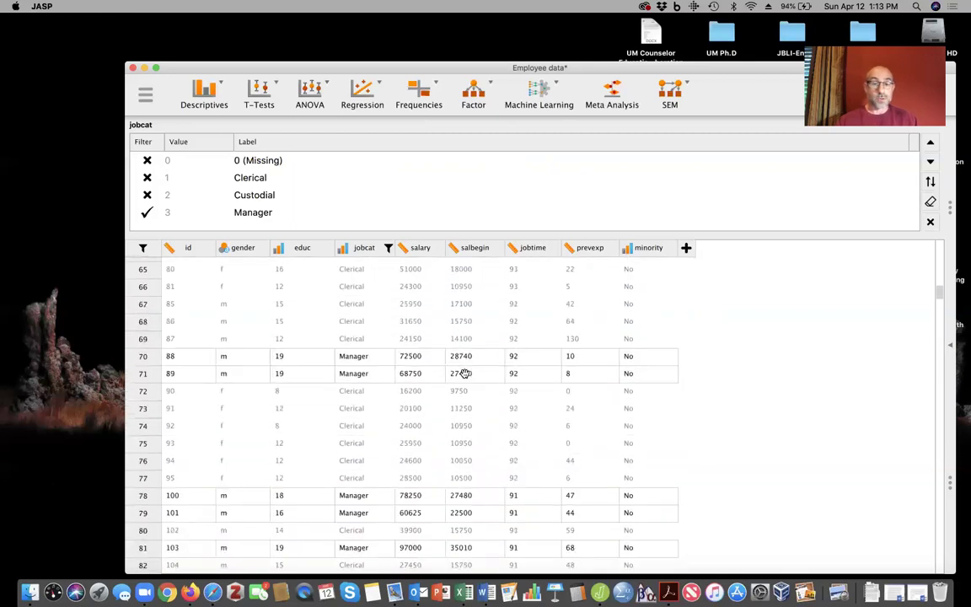
{"action": "scroll", "coordinate": [464, 372], "scroll_direction": "up", "scroll_amount": 12}
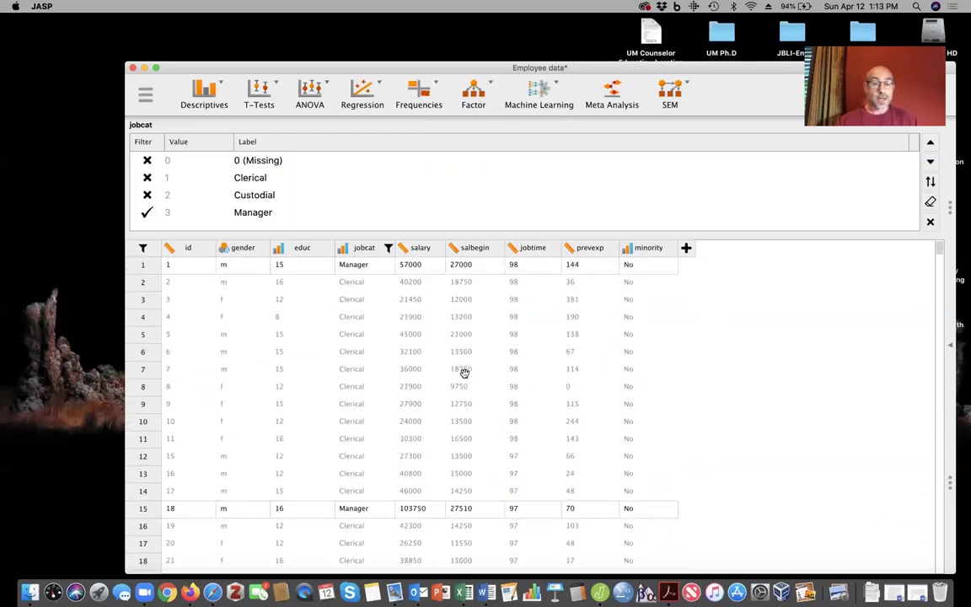
- Build and apply a data filter that keeps only rows with salbegin < 52500
{"action": "left_click", "coordinate": [143, 248]}
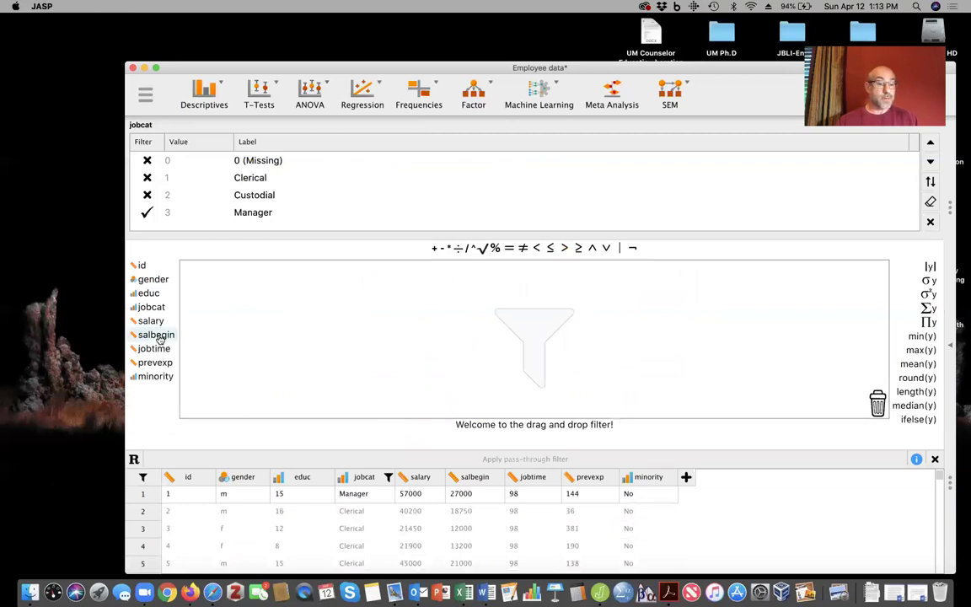
{"action": "left_click_drag", "start_coordinate": [157, 337], "coordinate": [198, 326]}
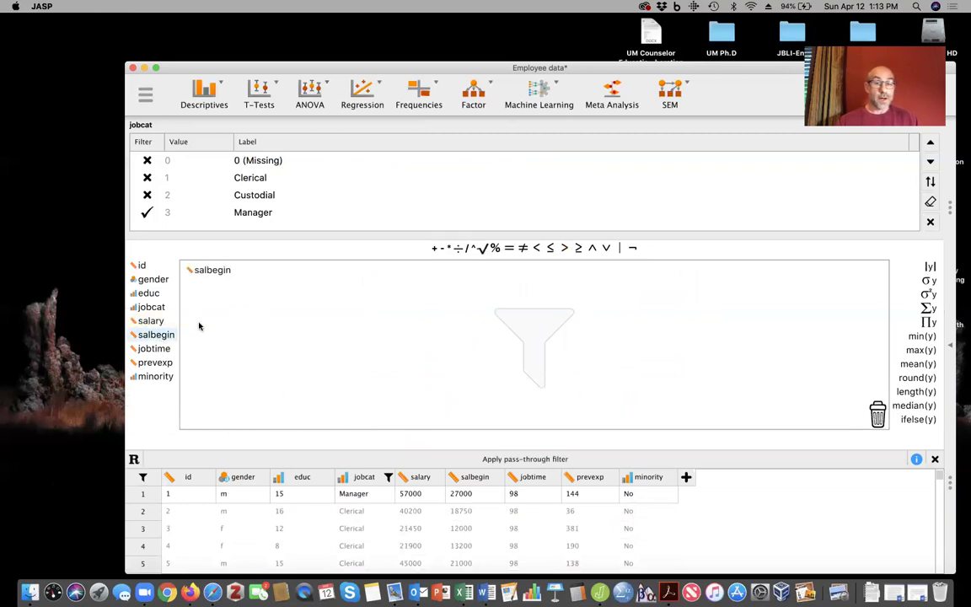
{"action": "left_click", "coordinate": [537, 249]}
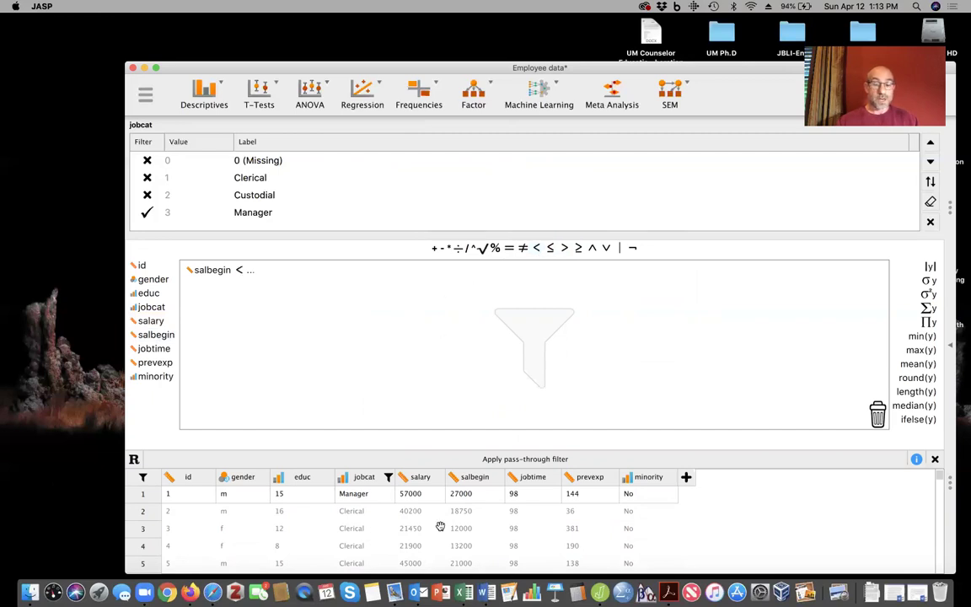
{"action": "scroll", "coordinate": [440, 527], "scroll_direction": "down", "scroll_amount": 20}
{"action": "scroll", "coordinate": [440, 526], "scroll_direction": "down", "scroll_amount": 8}
{"action": "scroll", "coordinate": [439, 527], "scroll_direction": "up", "scroll_amount": 10}
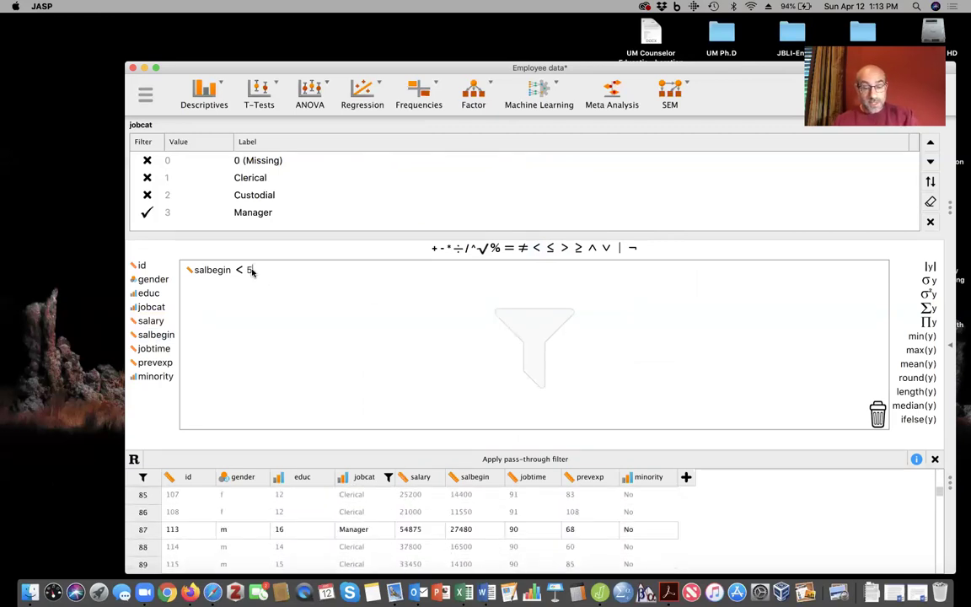
{"action": "type", "text": "500"}
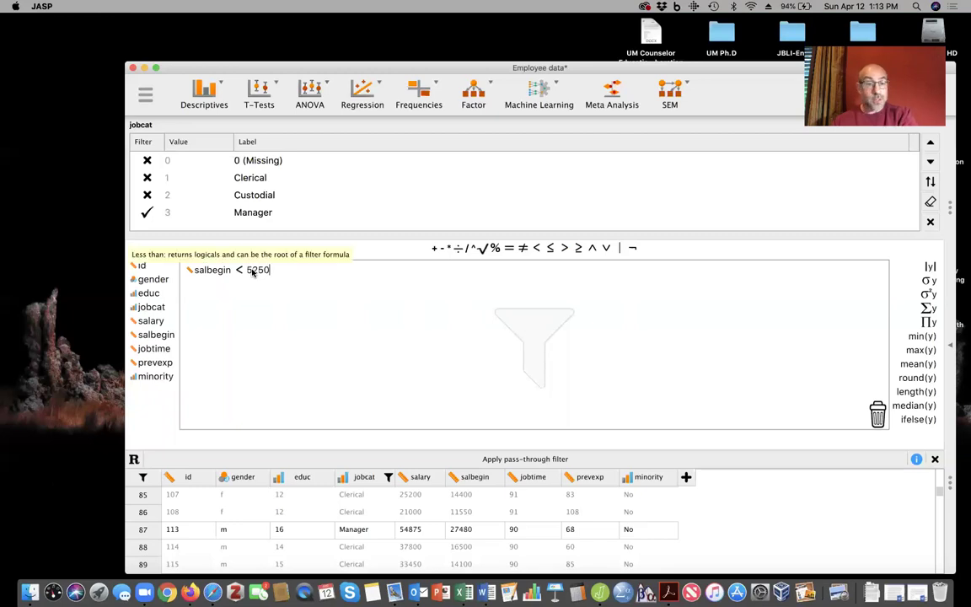
{"action": "left_click", "coordinate": [503, 460]}
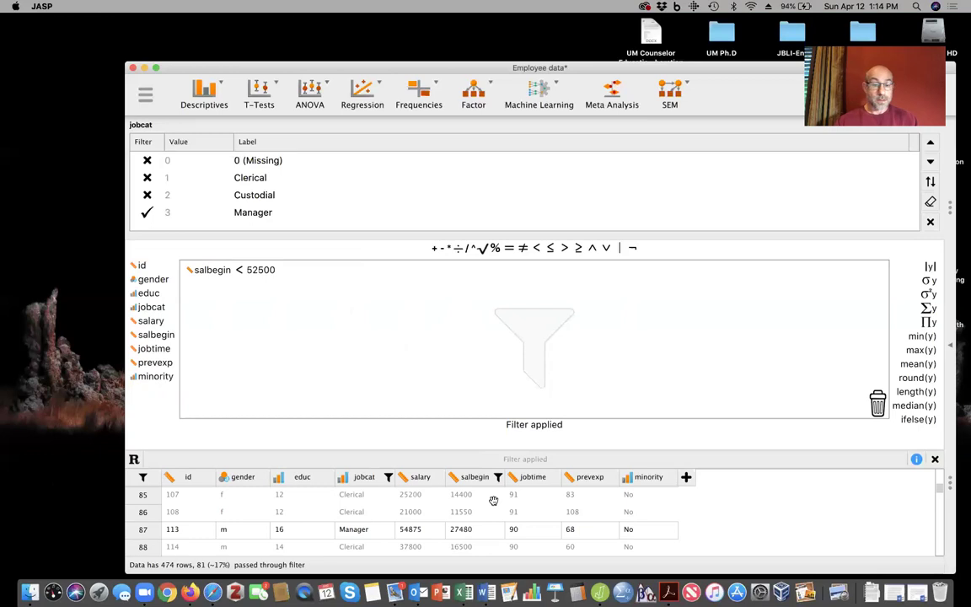
{"action": "scroll", "coordinate": [493, 501], "scroll_direction": "down", "scroll_amount": 1}
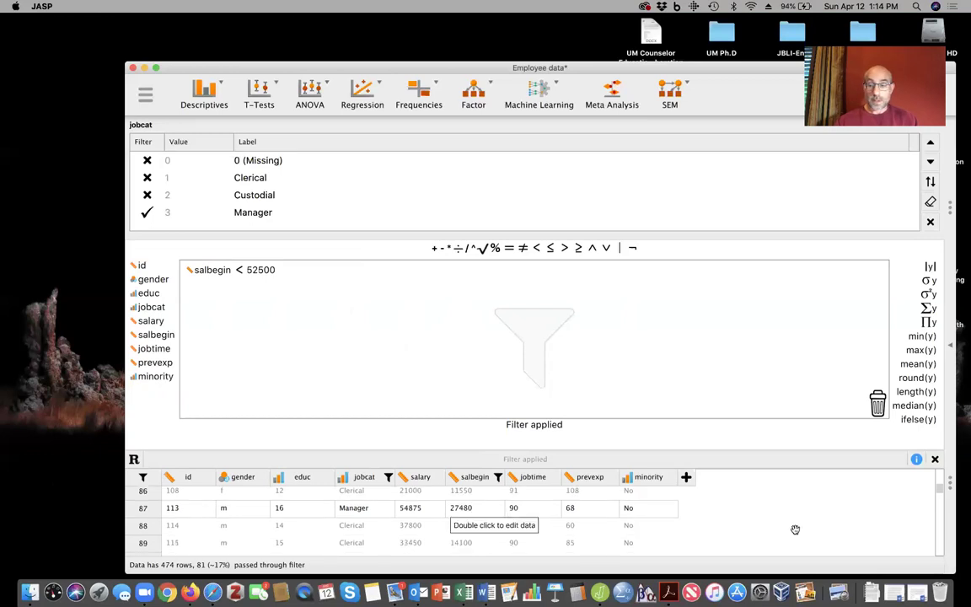
- Return to the analysis results and examine the updated salbegin boxplot and Q-Q plot
{"action": "left_click", "coordinate": [951, 348]}
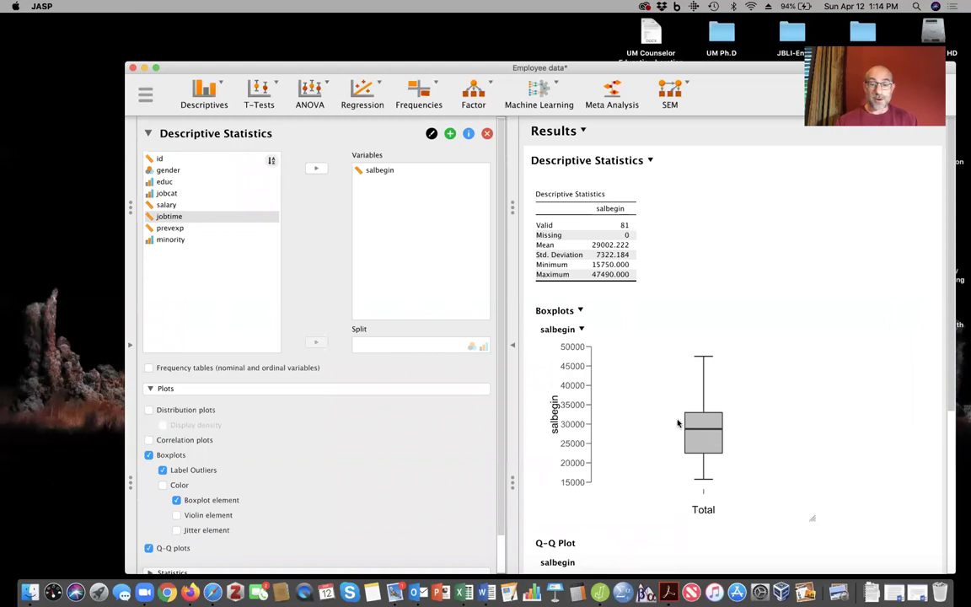
{"action": "scroll", "coordinate": [708, 453], "scroll_direction": "down", "scroll_amount": 5}
{"action": "scroll", "coordinate": [723, 454], "scroll_direction": "down", "scroll_amount": 2}
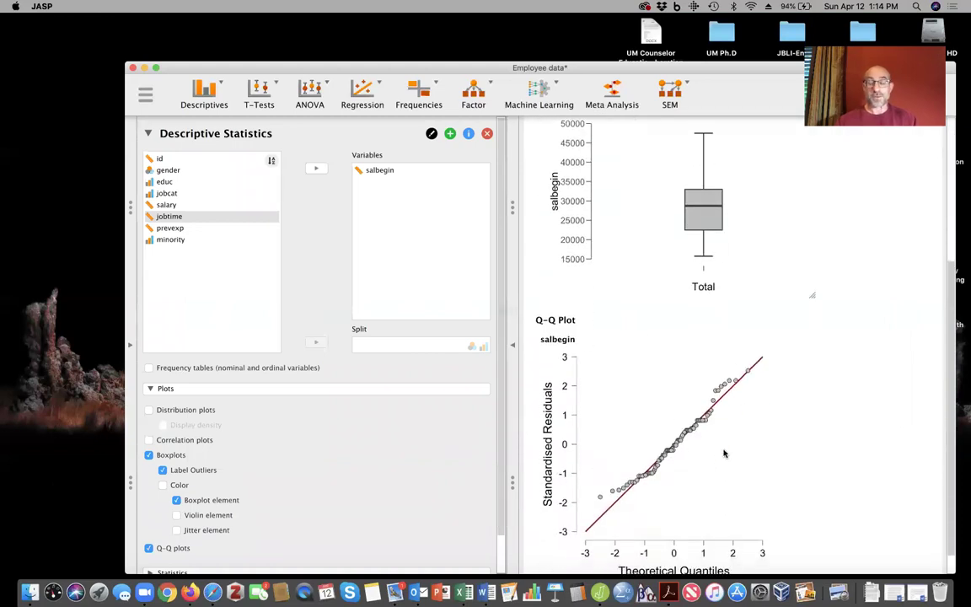
{"action": "scroll", "coordinate": [723, 453], "scroll_direction": "up", "scroll_amount": 1}
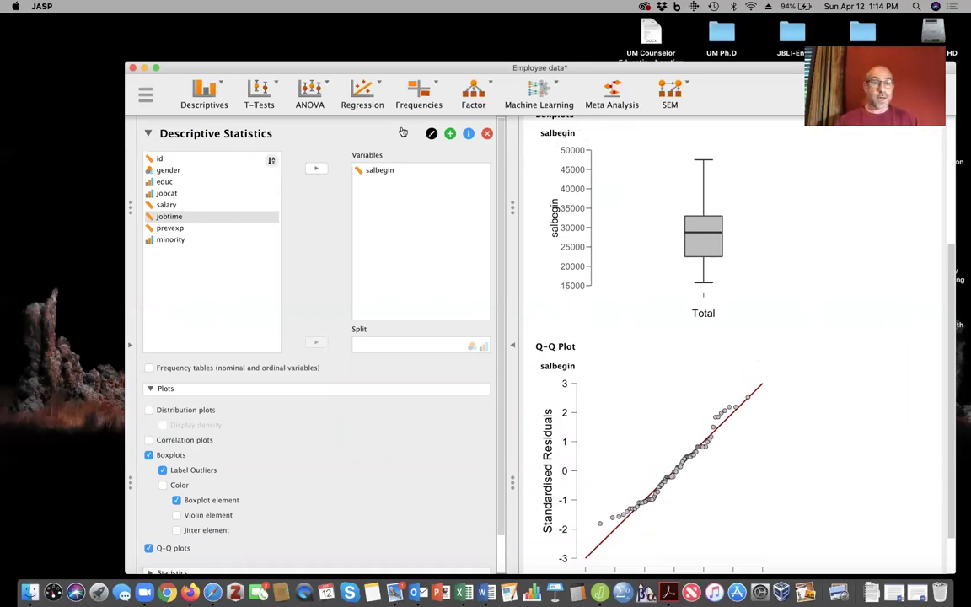
- Run a Correlation Matrix analysis with prevexp and salbegin as the variables
{"action": "left_click", "coordinate": [363, 91]}
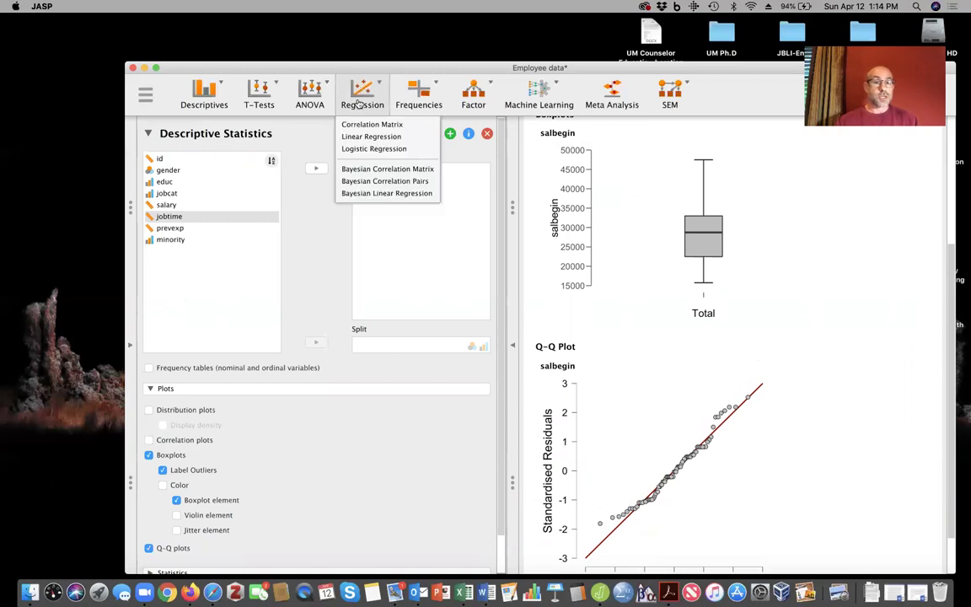
{"action": "left_click", "coordinate": [356, 127]}
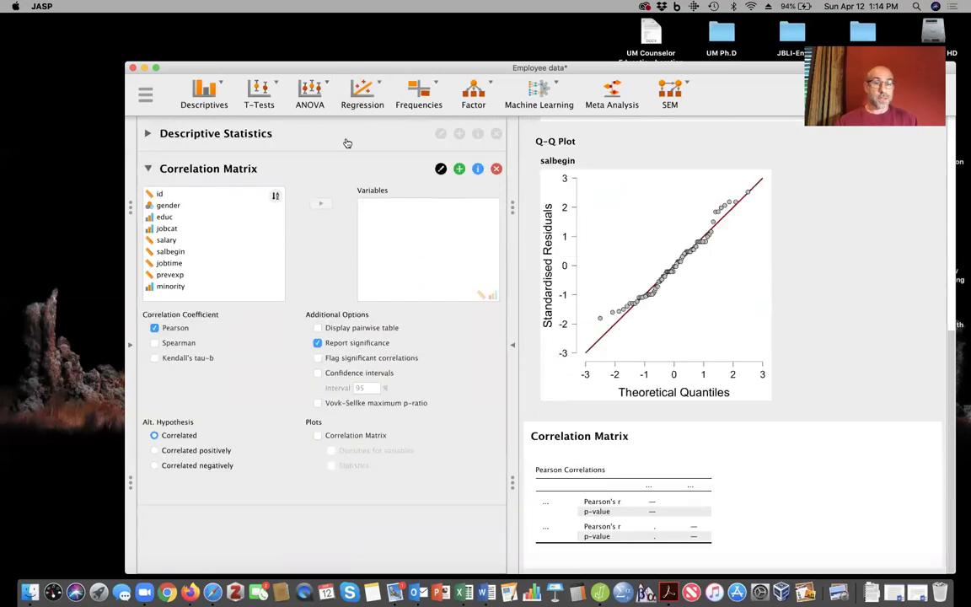
{"action": "left_click", "coordinate": [176, 275]}
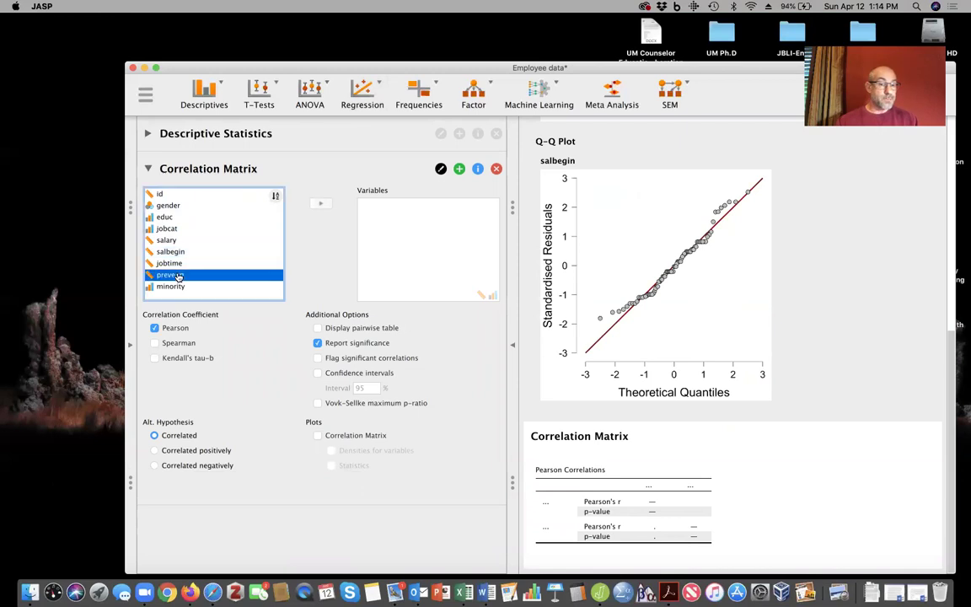
{"action": "left_click", "coordinate": [321, 204]}
{"action": "left_click", "coordinate": [184, 252]}
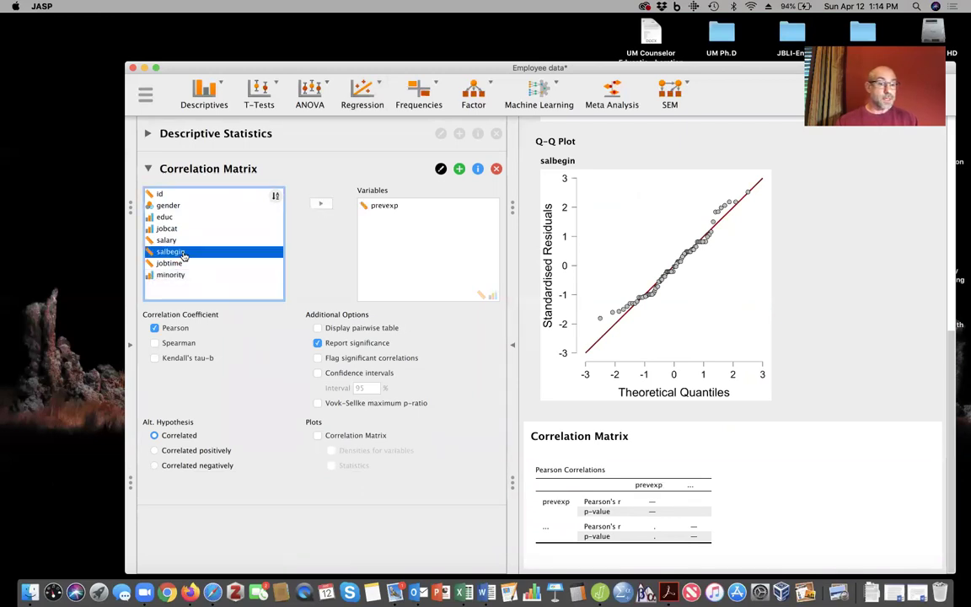
{"action": "left_click", "coordinate": [322, 204]}
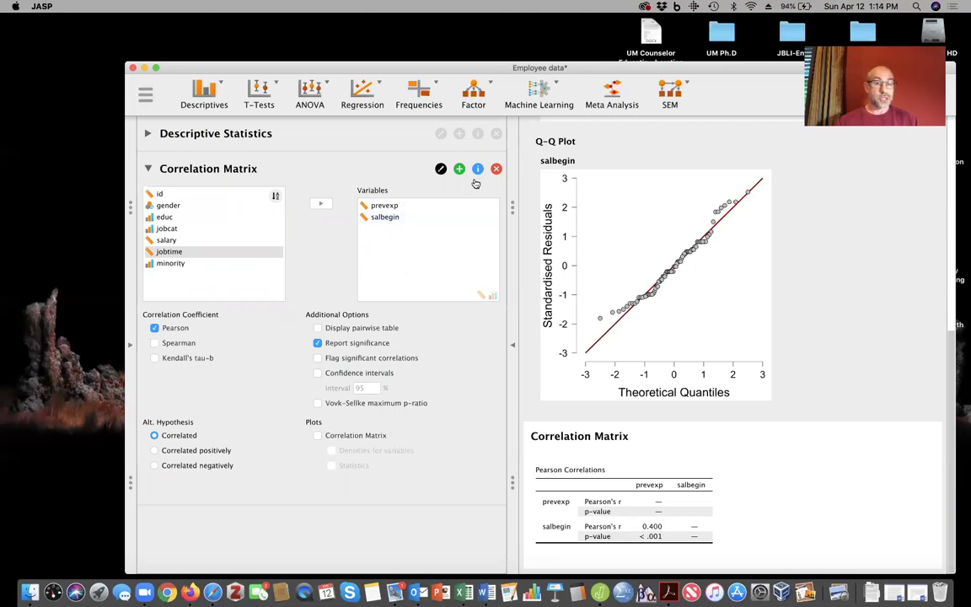
- Set up a Linear Regression with salbegin as the dependent variable and prevexp as the covariate
{"action": "left_click", "coordinate": [361, 94]}
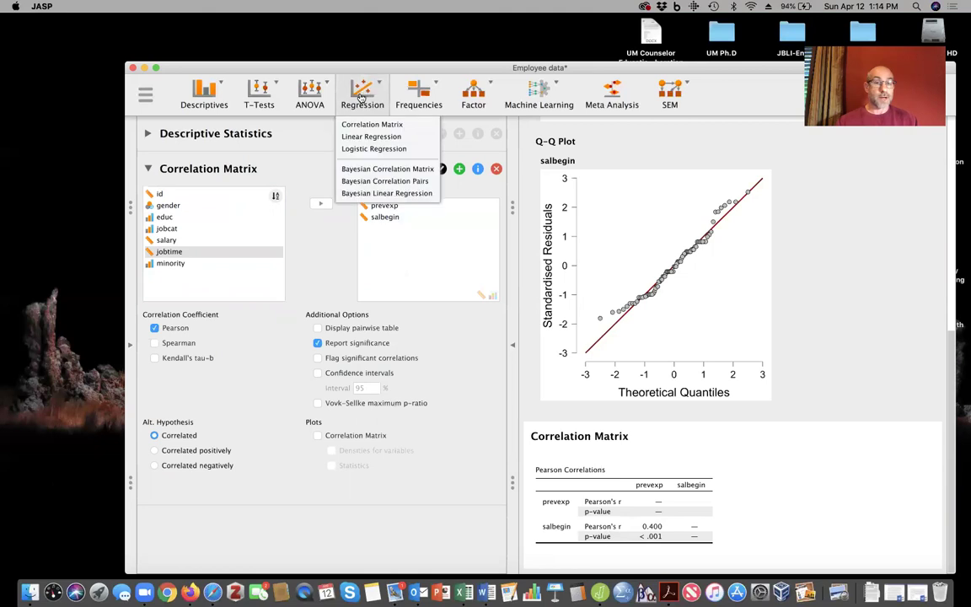
{"action": "left_click", "coordinate": [358, 137]}
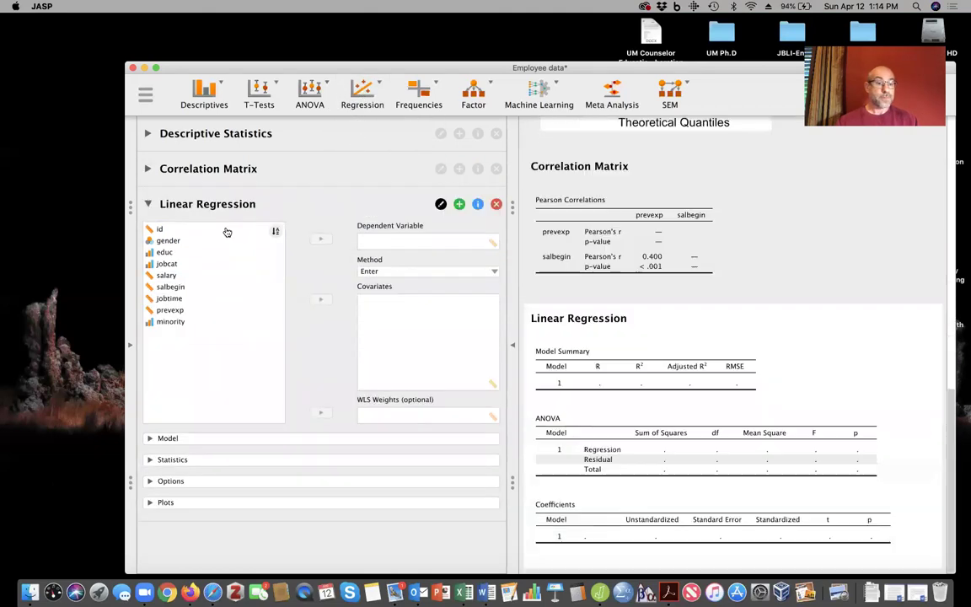
{"action": "left_click", "coordinate": [171, 287]}
{"action": "left_click", "coordinate": [319, 240]}
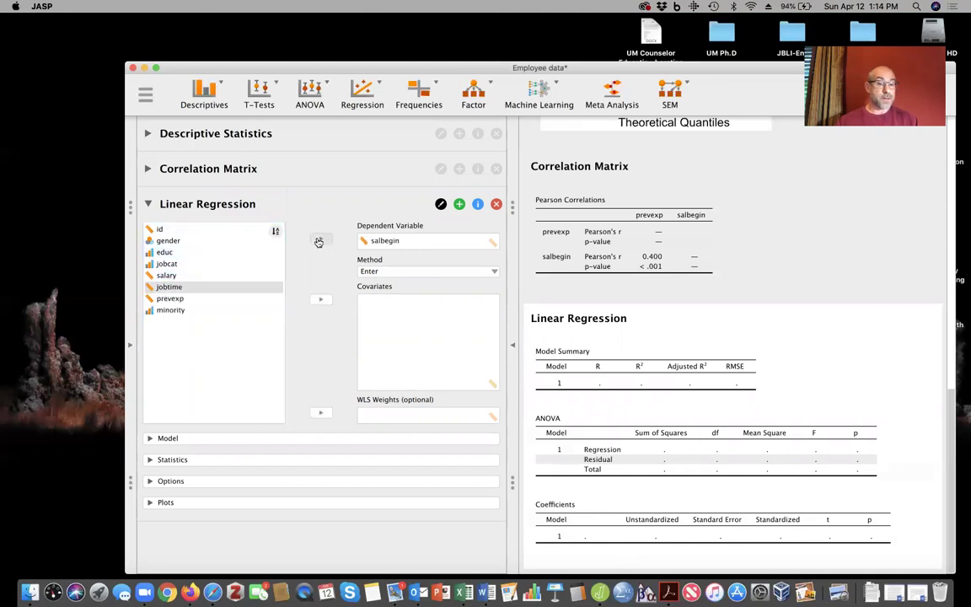
{"action": "left_click", "coordinate": [181, 300]}
{"action": "left_click", "coordinate": [320, 299]}
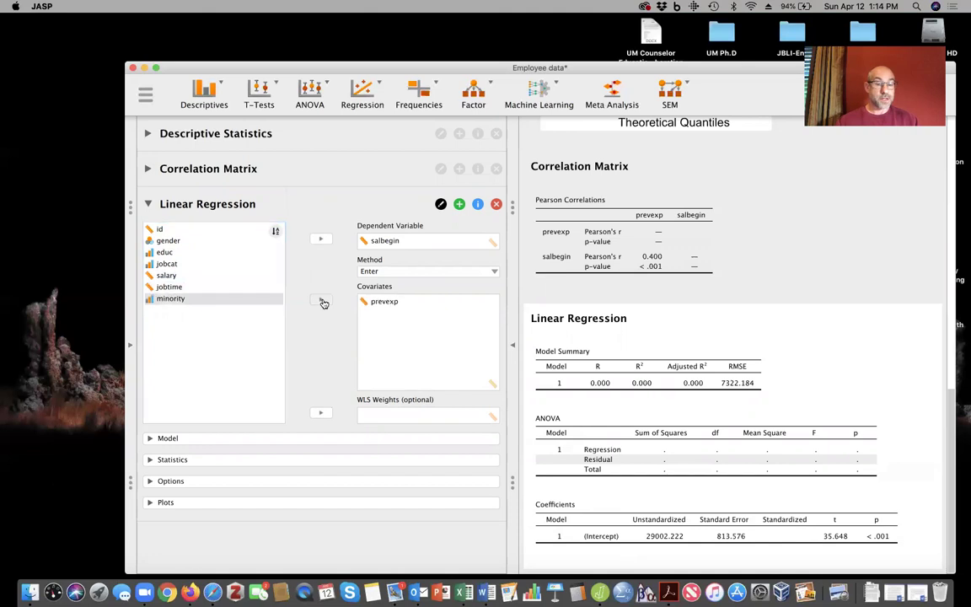
- Add descriptive statistics and a residuals vs. predicted plot to the linear regression output
{"action": "left_click", "coordinate": [148, 462]}
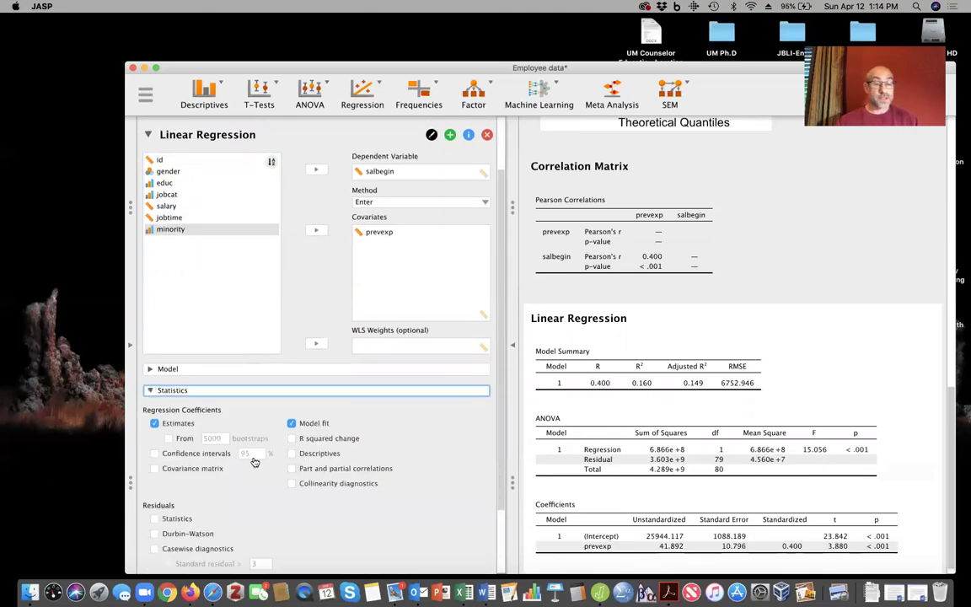
{"action": "left_click", "coordinate": [292, 453]}
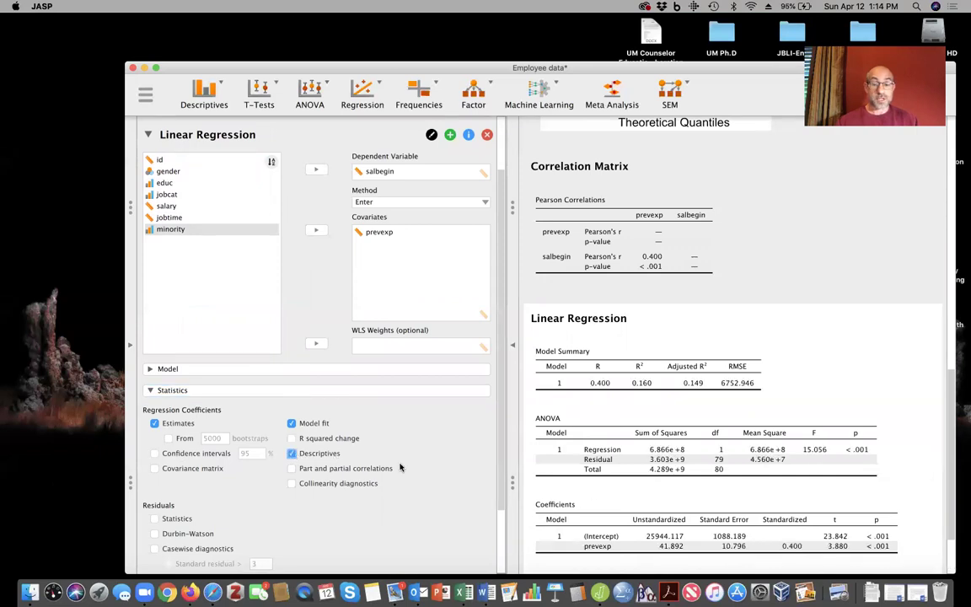
{"action": "scroll", "coordinate": [400, 489], "scroll_direction": "down", "scroll_amount": 1}
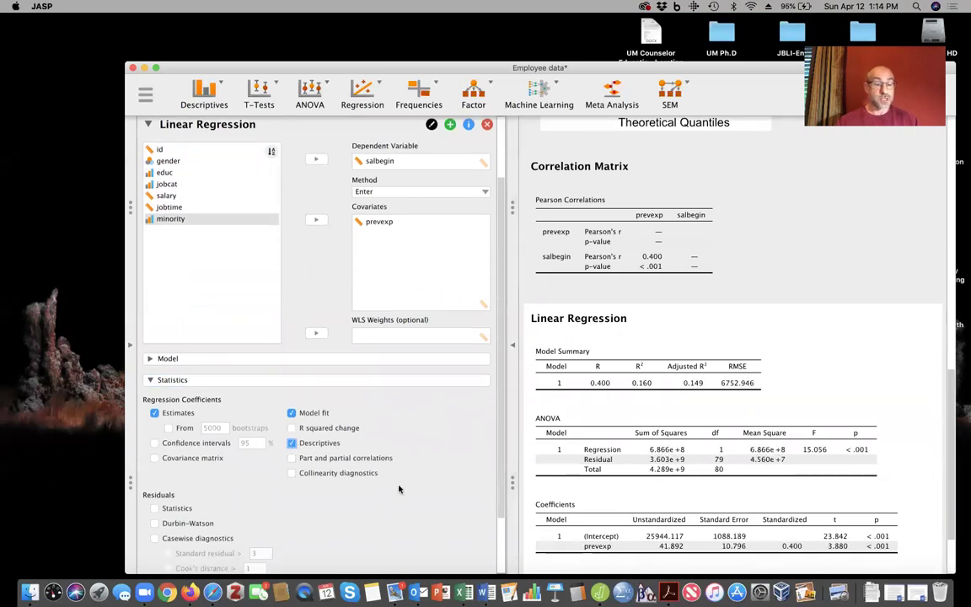
{"action": "scroll", "coordinate": [400, 489], "scroll_direction": "down", "scroll_amount": 4}
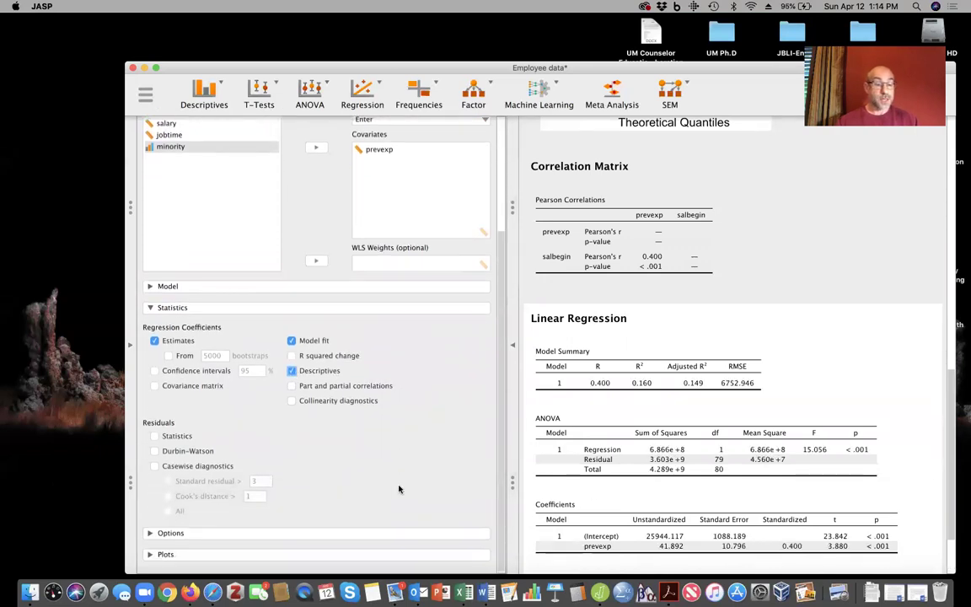
{"action": "left_click", "coordinate": [149, 555]}
{"action": "scroll", "coordinate": [500, 445], "scroll_direction": "down", "scroll_amount": 1}
{"action": "scroll", "coordinate": [499, 445], "scroll_direction": "down", "scroll_amount": 5}
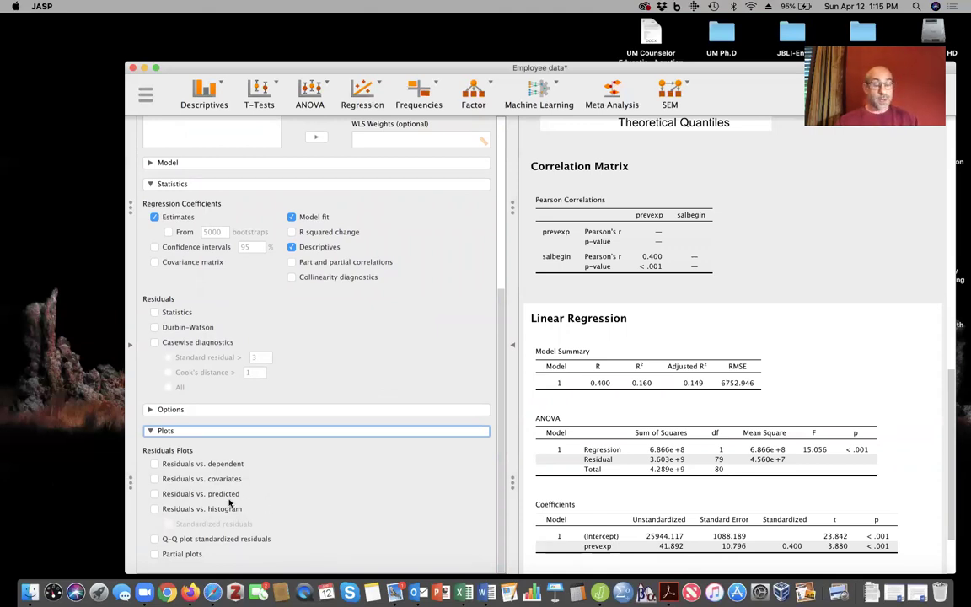
{"action": "left_click", "coordinate": [154, 494]}
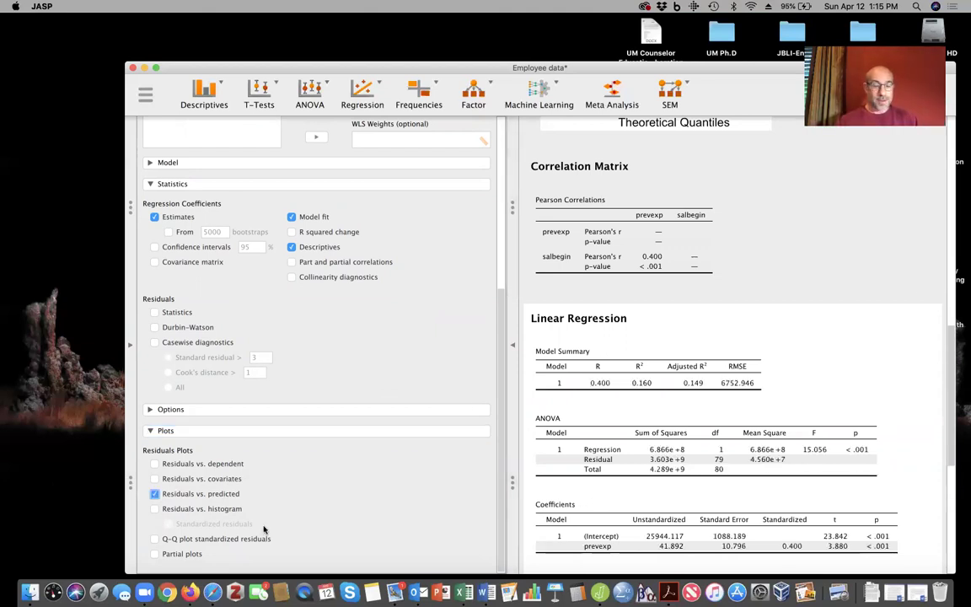
- Switch to Finder, open the heteroscedascity PDF from the Desktop's EDRS 601 folder to compare its Good and Not Good scatterplots, and close both windows
{"action": "left_click", "coordinate": [30, 593]}
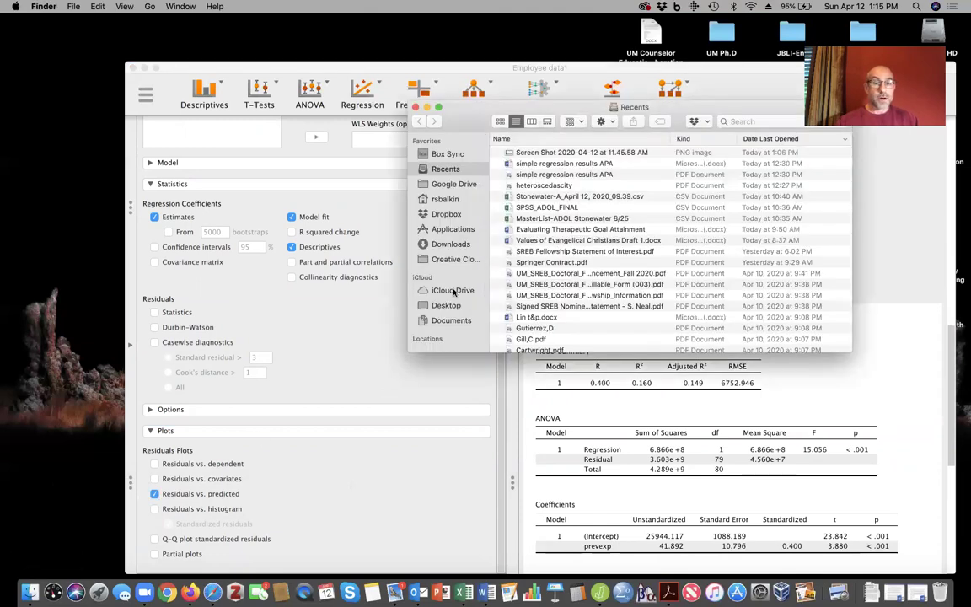
{"action": "left_click", "coordinate": [446, 306]}
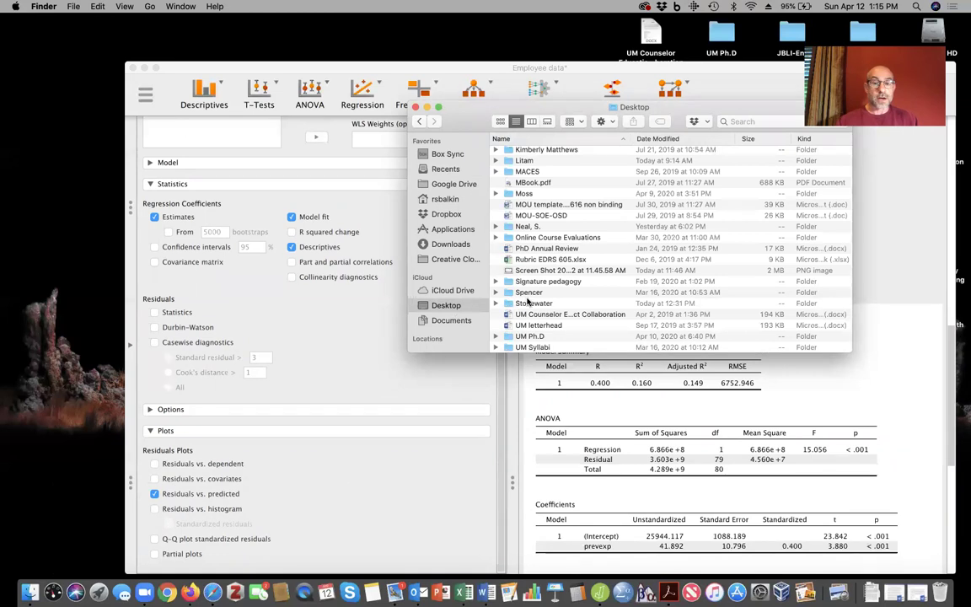
{"action": "scroll", "coordinate": [536, 317], "scroll_direction": "up", "scroll_amount": 10}
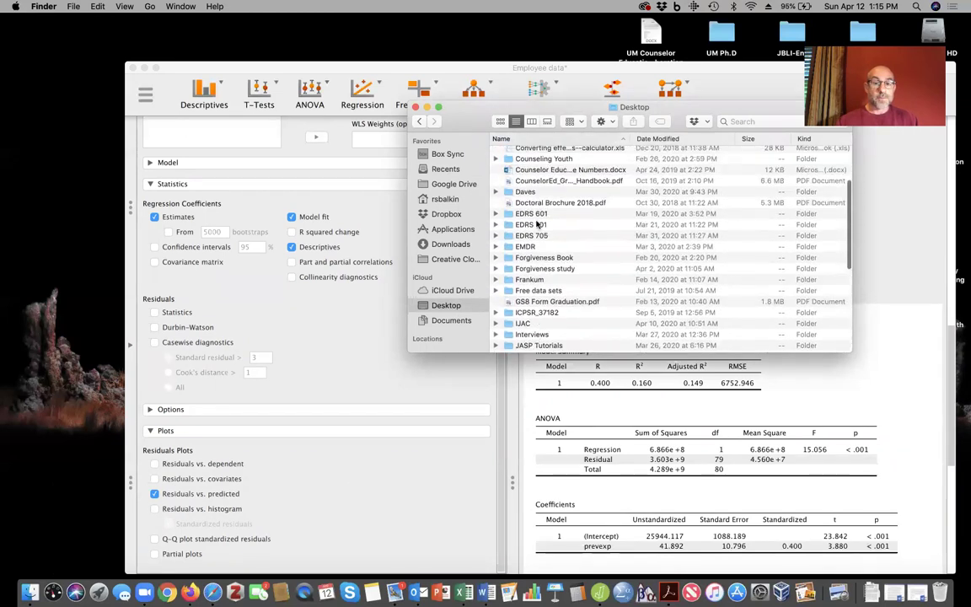
{"action": "double_click", "coordinate": [536, 216]}
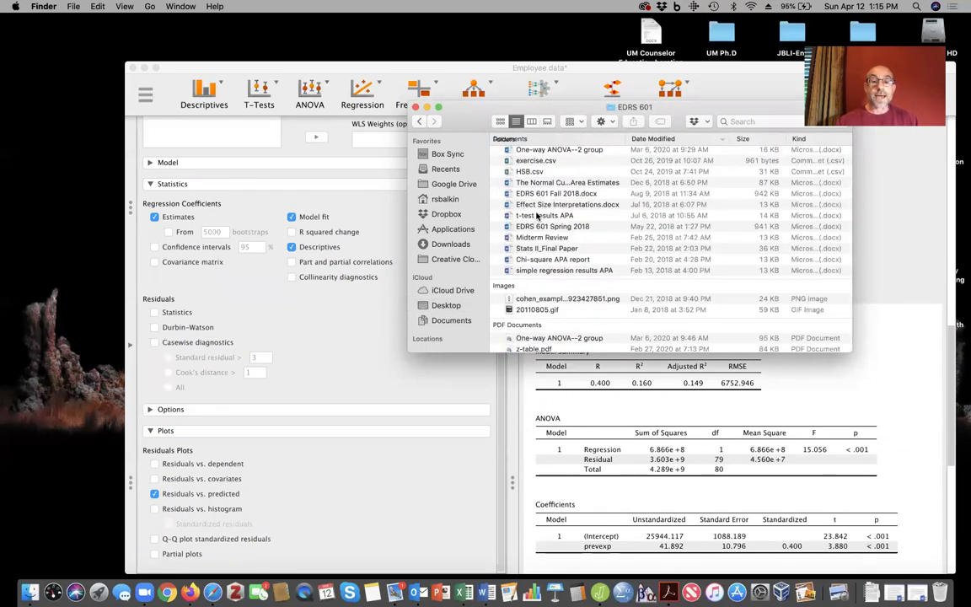
{"action": "scroll", "coordinate": [553, 289], "scroll_direction": "down", "scroll_amount": 5}
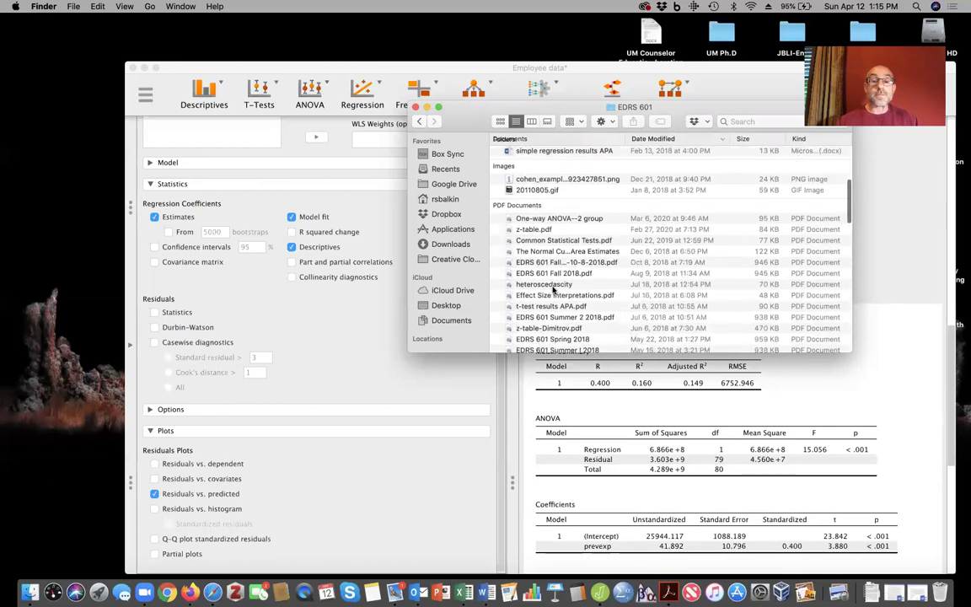
{"action": "double_click", "coordinate": [553, 267]}
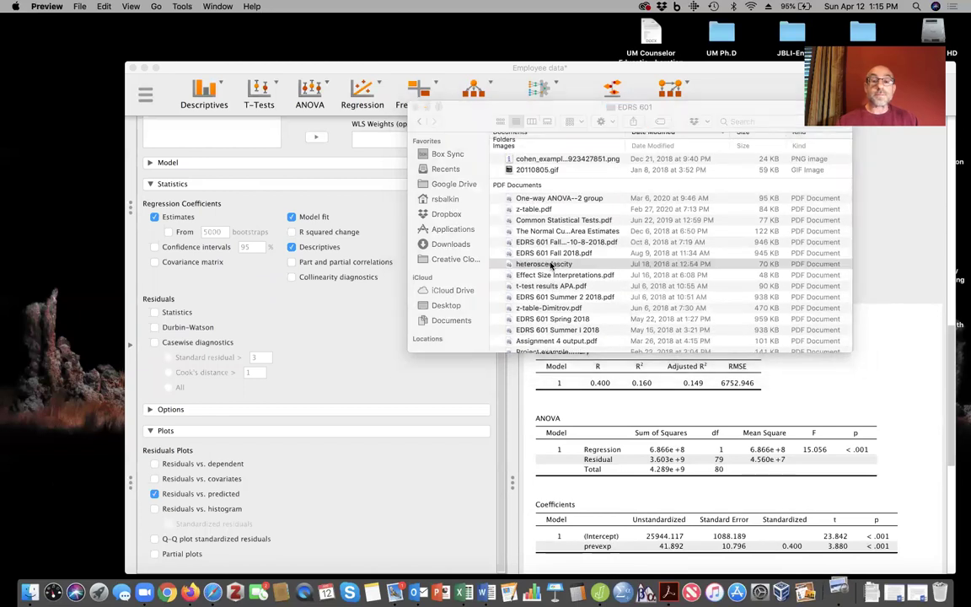
{"action": "scroll", "coordinate": [436, 351], "scroll_direction": "down", "scroll_amount": 5}
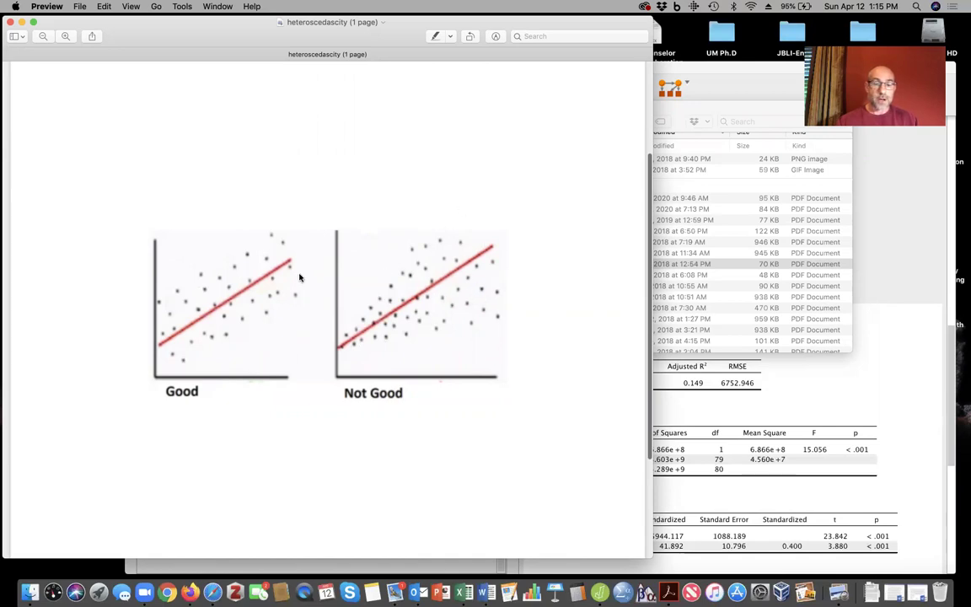
{"action": "left_click", "coordinate": [10, 23]}
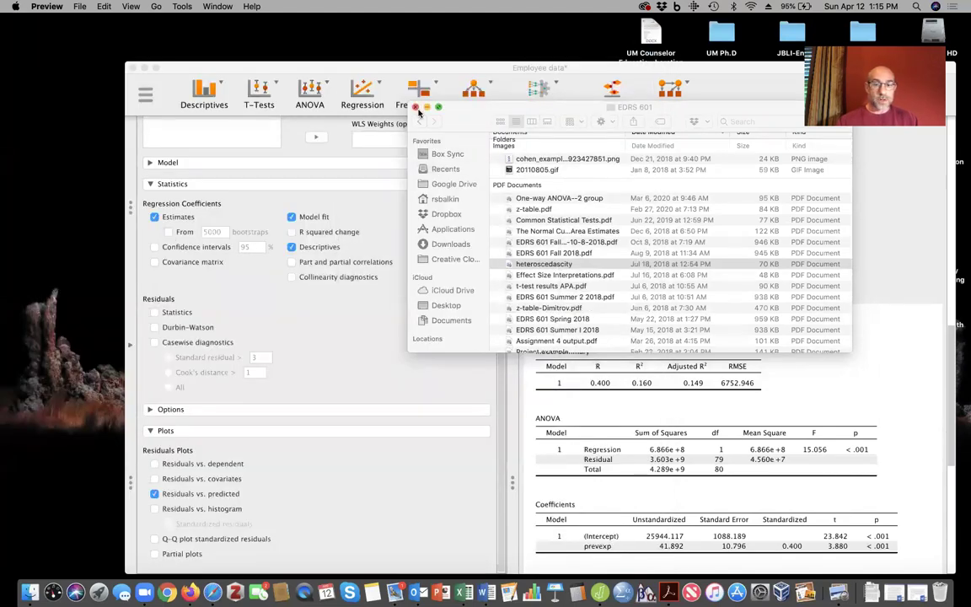
{"action": "left_click", "coordinate": [416, 107]}
- Review the residuals vs. predicted plot and add a Q-Q plot of standardized residuals to the linear regression
{"action": "scroll", "coordinate": [617, 398], "scroll_direction": "down", "scroll_amount": 10}
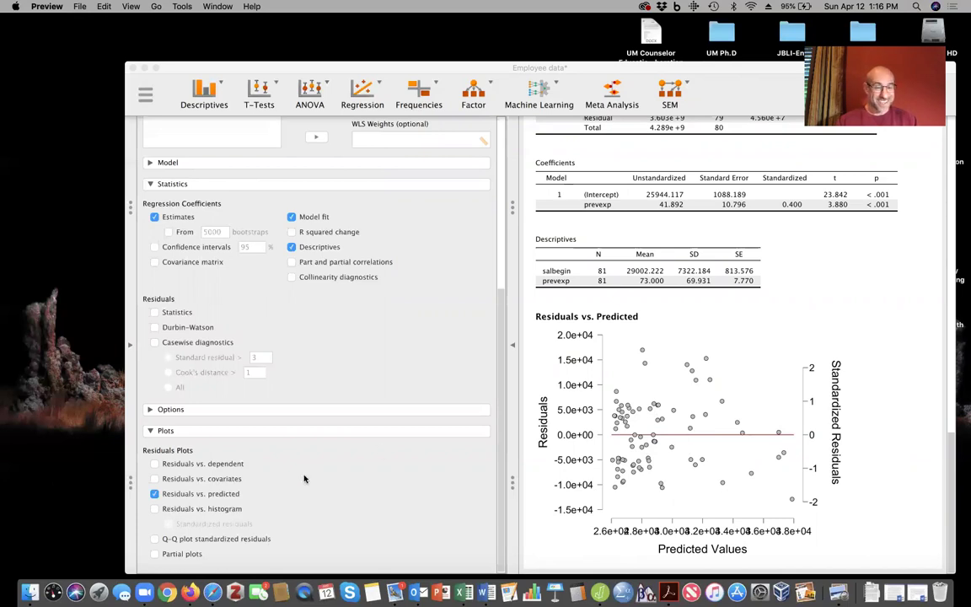
{"action": "left_click", "coordinate": [154, 539]}
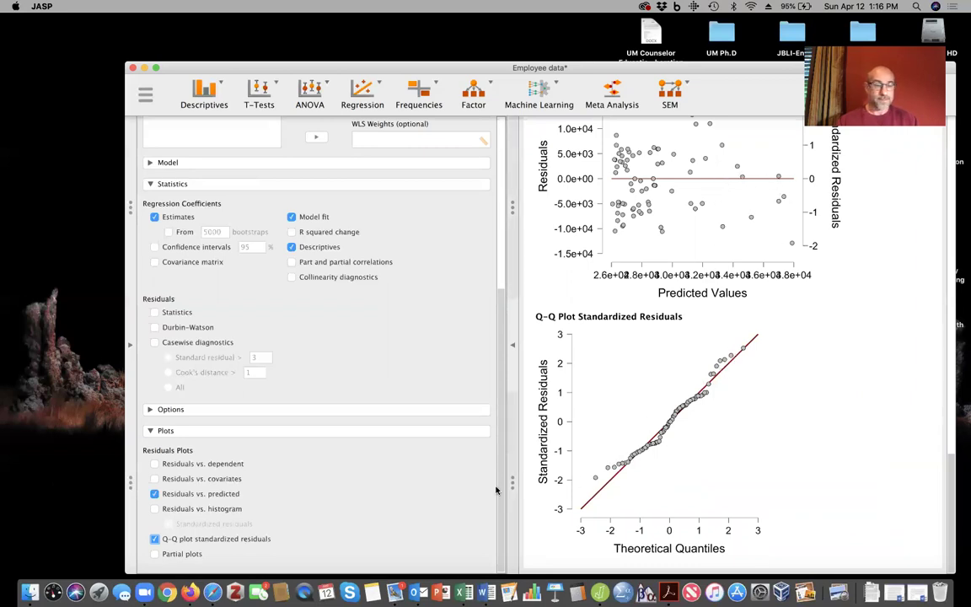
- Hide the analysis options to widen the results and examine the regression's model summary, ANOVA and coefficients alongside the correlation matrix
{"action": "scroll", "coordinate": [423, 470], "scroll_direction": "up", "scroll_amount": 5}
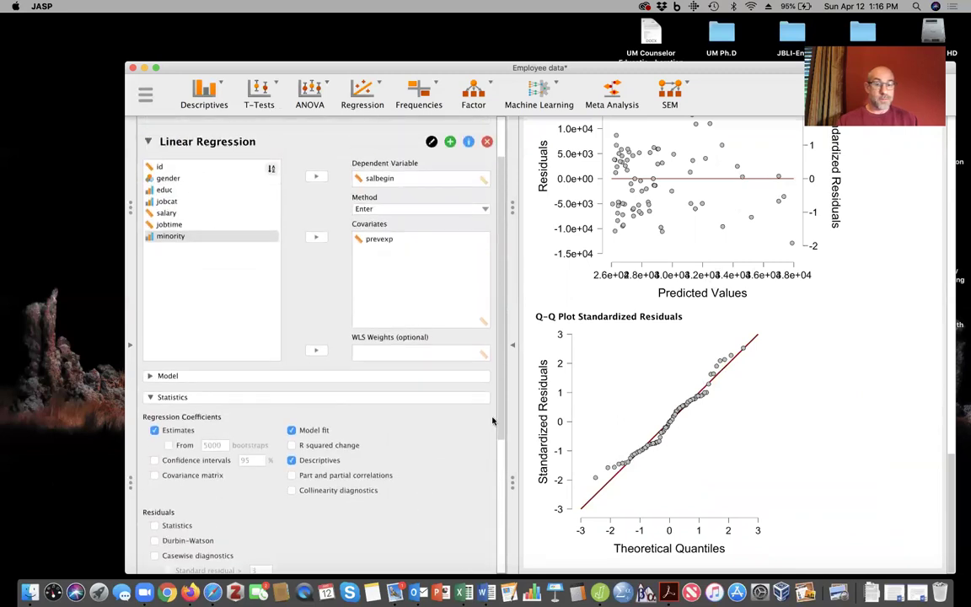
{"action": "left_click", "coordinate": [515, 351]}
{"action": "scroll", "coordinate": [515, 352], "scroll_direction": "up", "scroll_amount": 5}
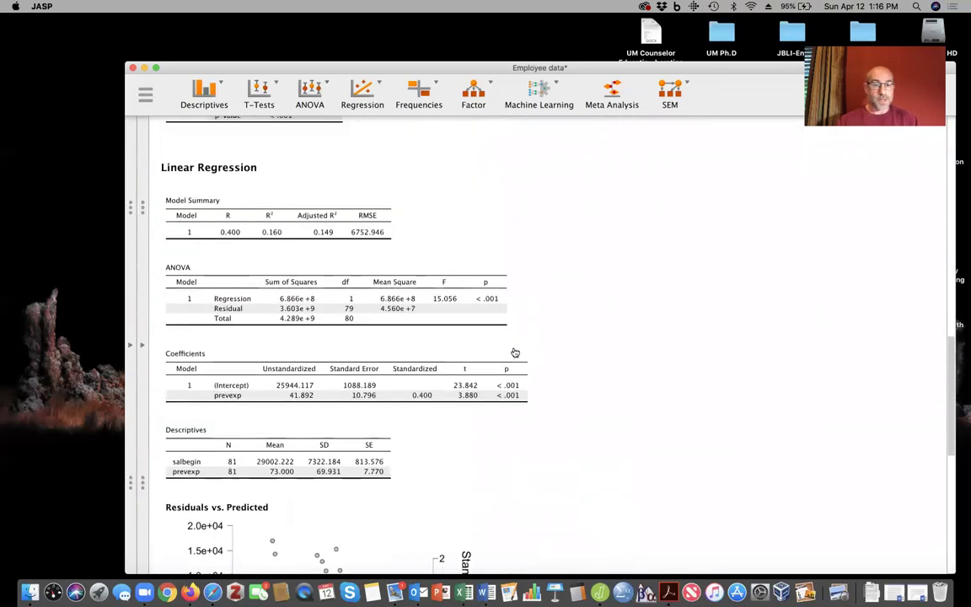
{"action": "scroll", "coordinate": [515, 352], "scroll_direction": "up", "scroll_amount": 1}
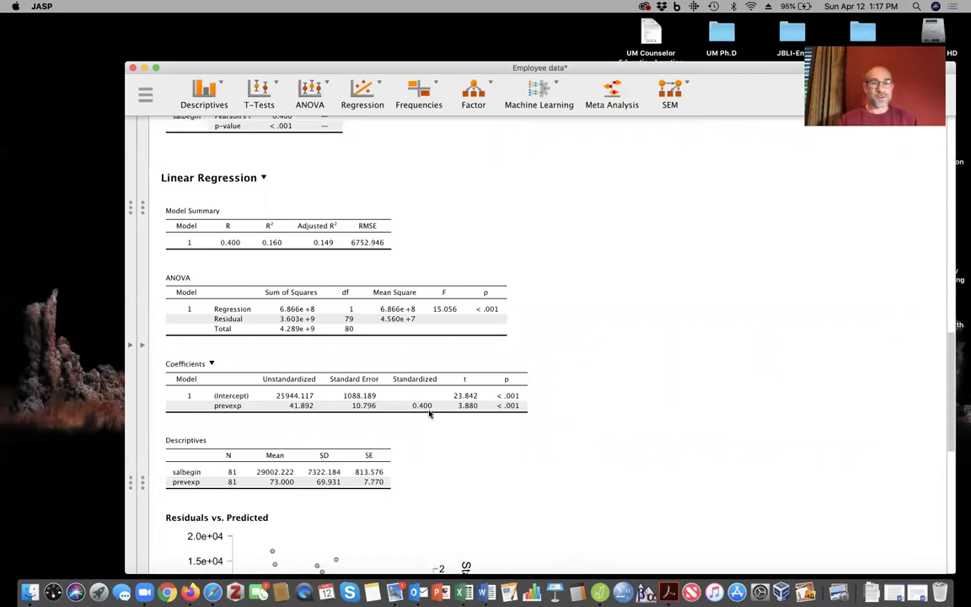
{"action": "scroll", "coordinate": [428, 413], "scroll_direction": "up", "scroll_amount": 5}
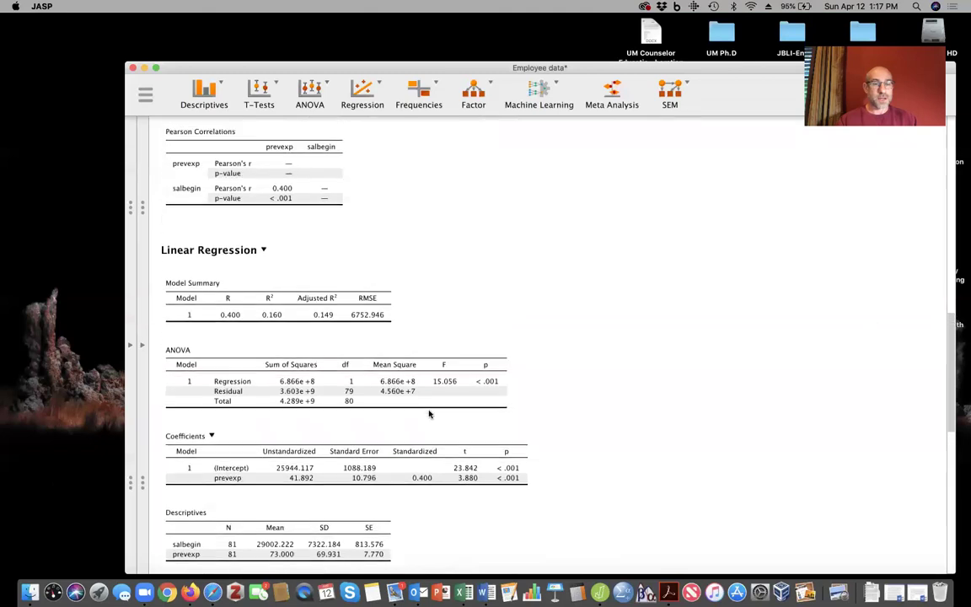
{"action": "scroll", "coordinate": [429, 413], "scroll_direction": "down", "scroll_amount": 5}
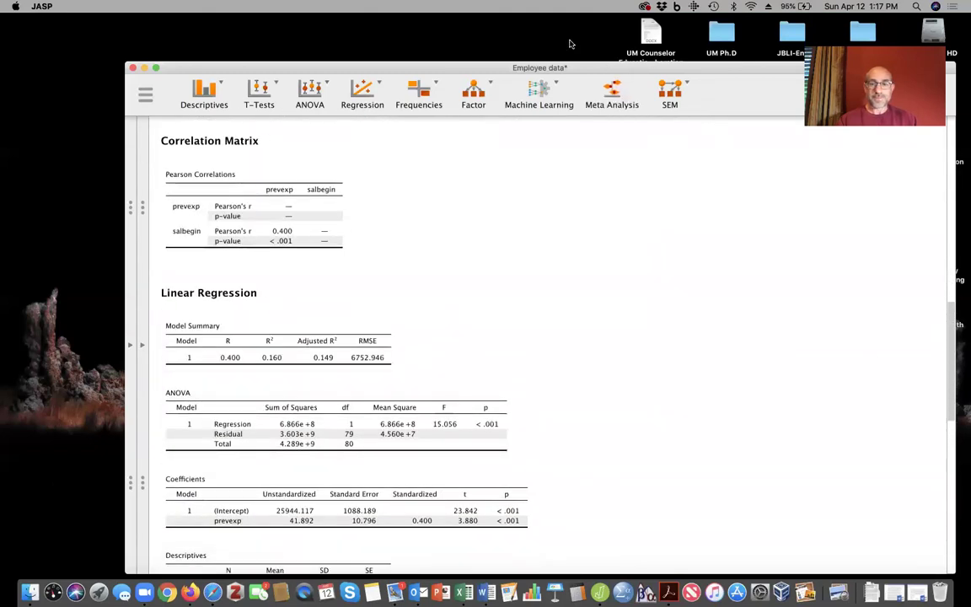